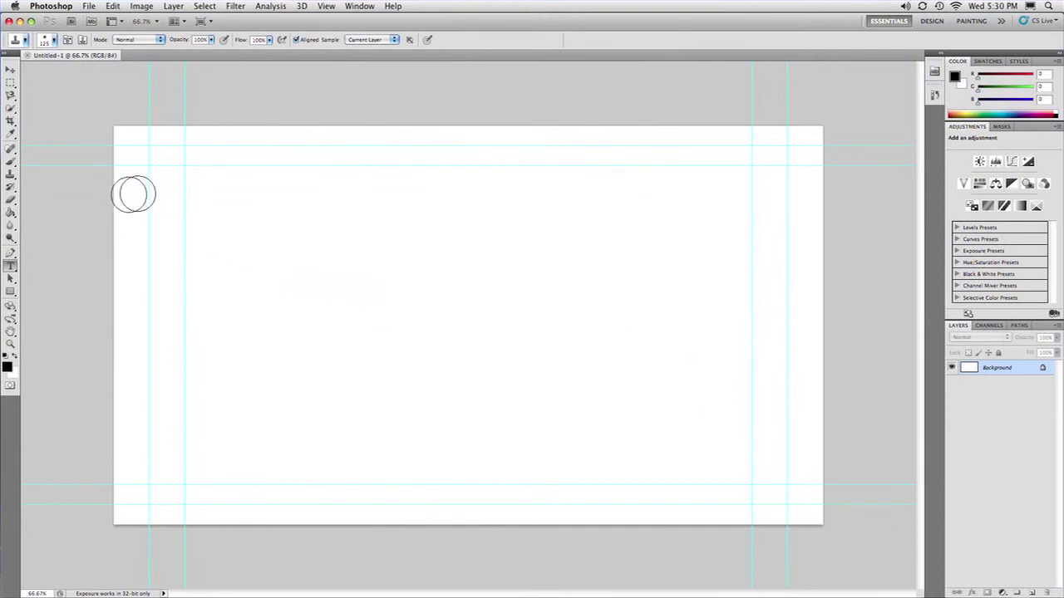
- Select the Horizontal Type tool to add text
click(11, 265)
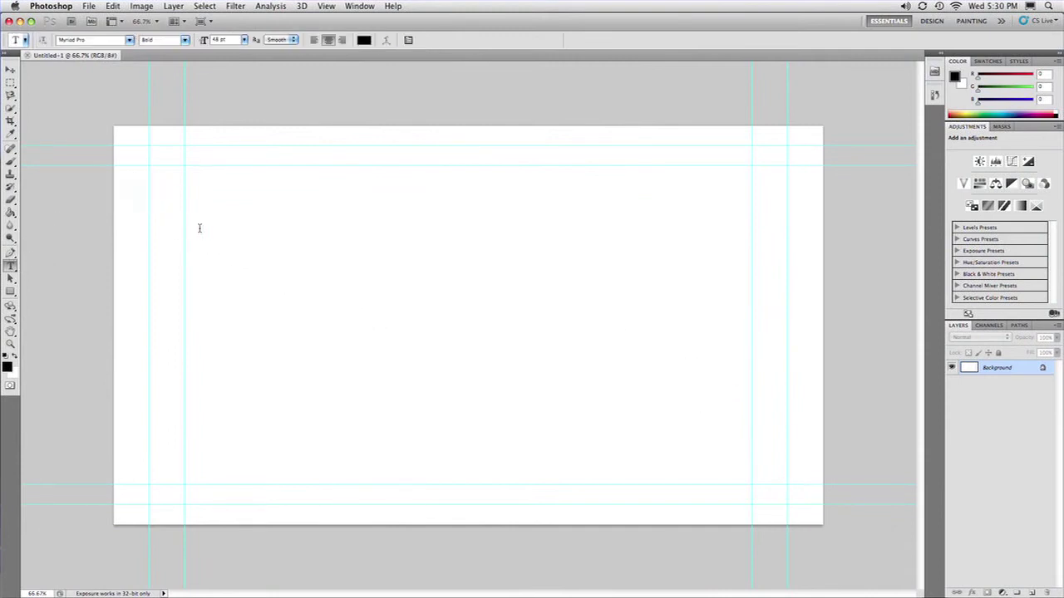
- Type 'CREATIVE COW' in a text box across the canvas and enlarge it to about 231 pt
drag(232, 246, 748, 439)
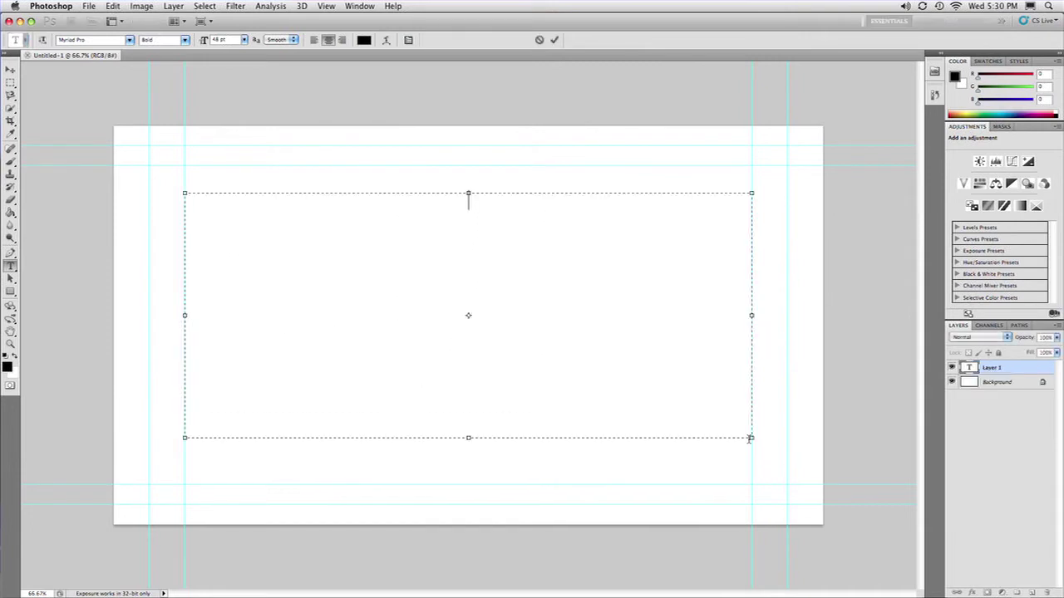
text(CREATIVE)
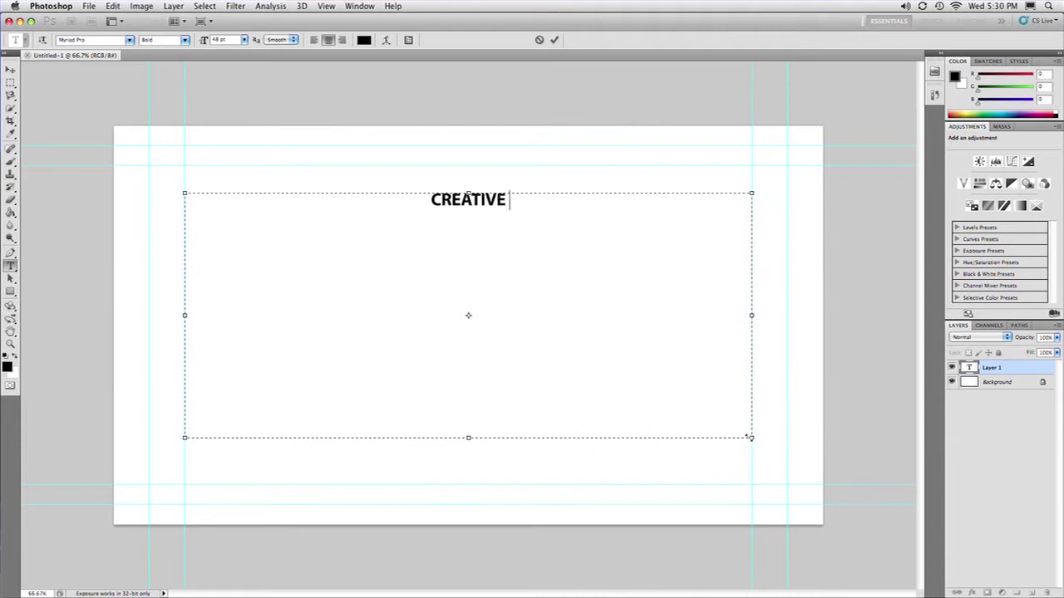
text( COW)
key(ctrl+a)
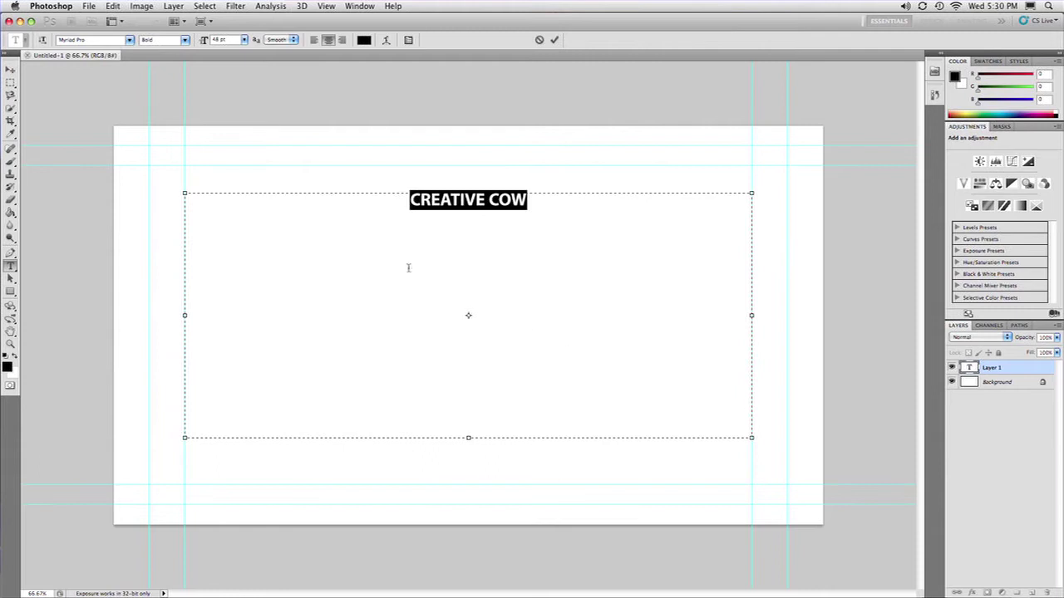
drag(202, 40, 304, 41)
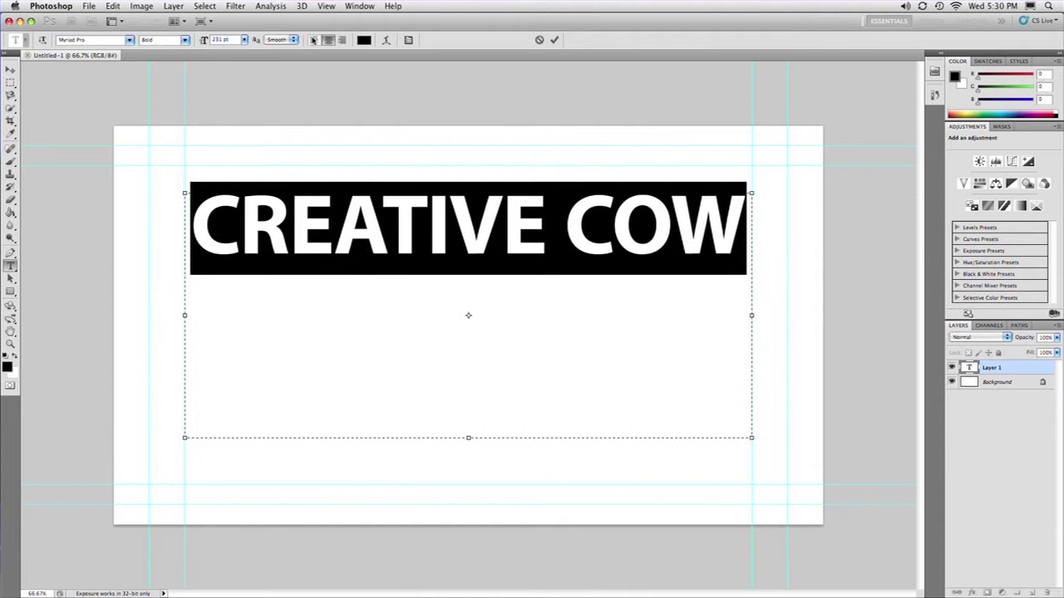
- Move the CREATIVE COW text down to the canvas centre and set its tracking to 25
click(10, 70)
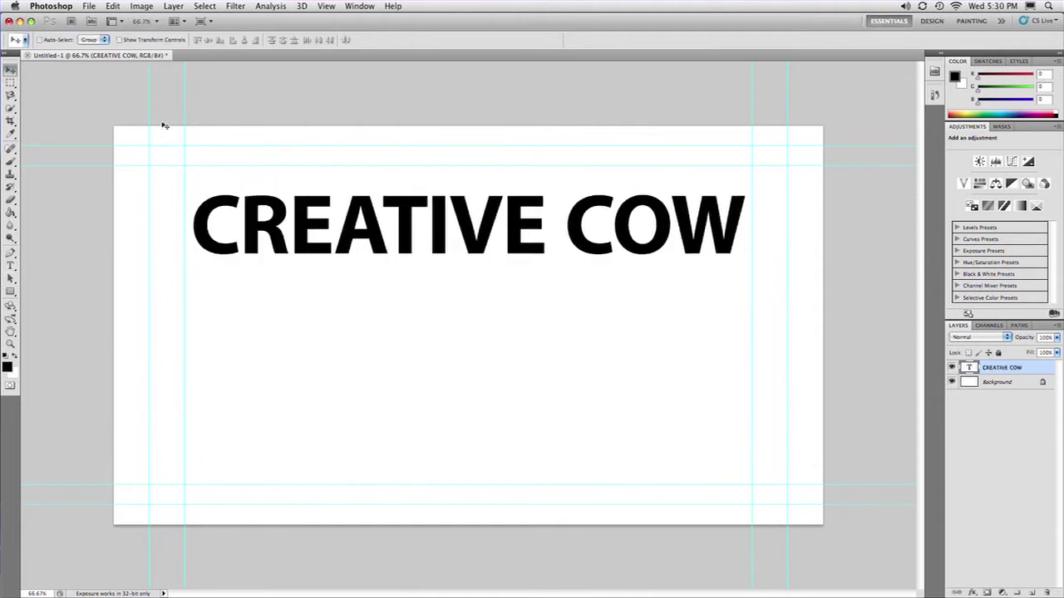
drag(426, 225, 427, 307)
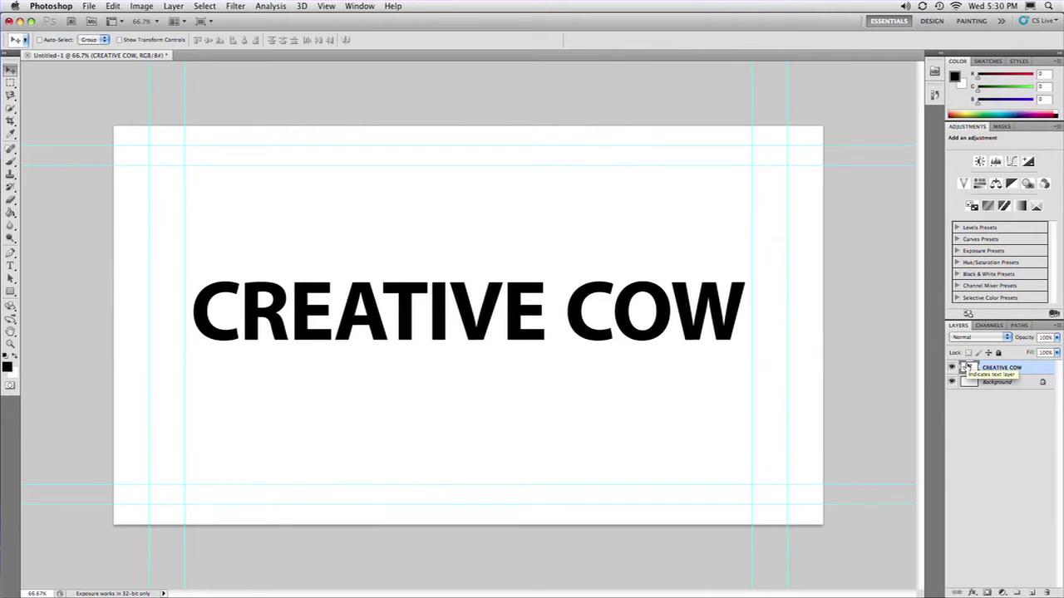
double_click(967, 367)
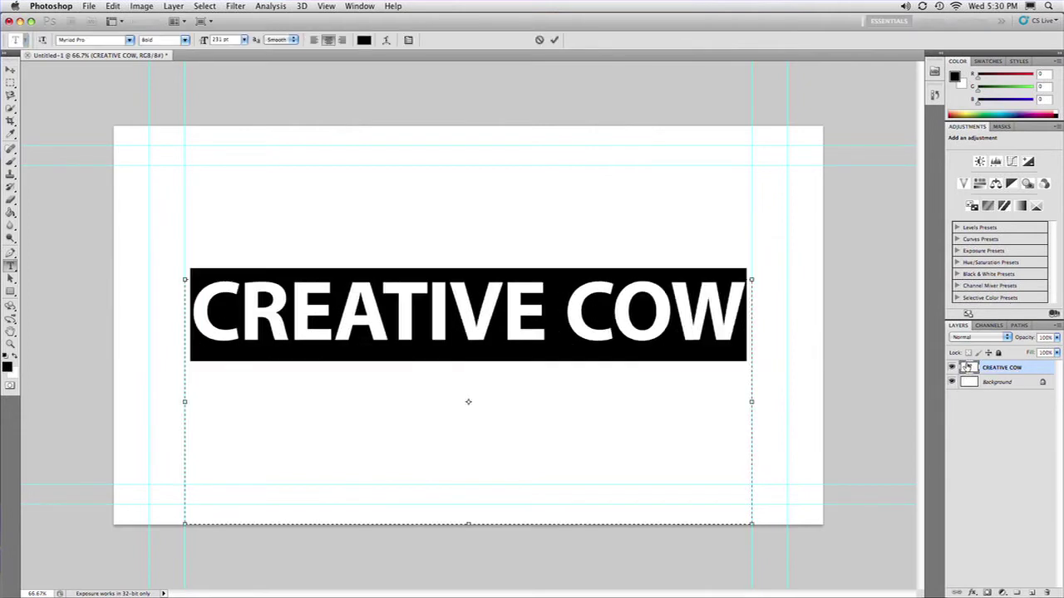
click(409, 40)
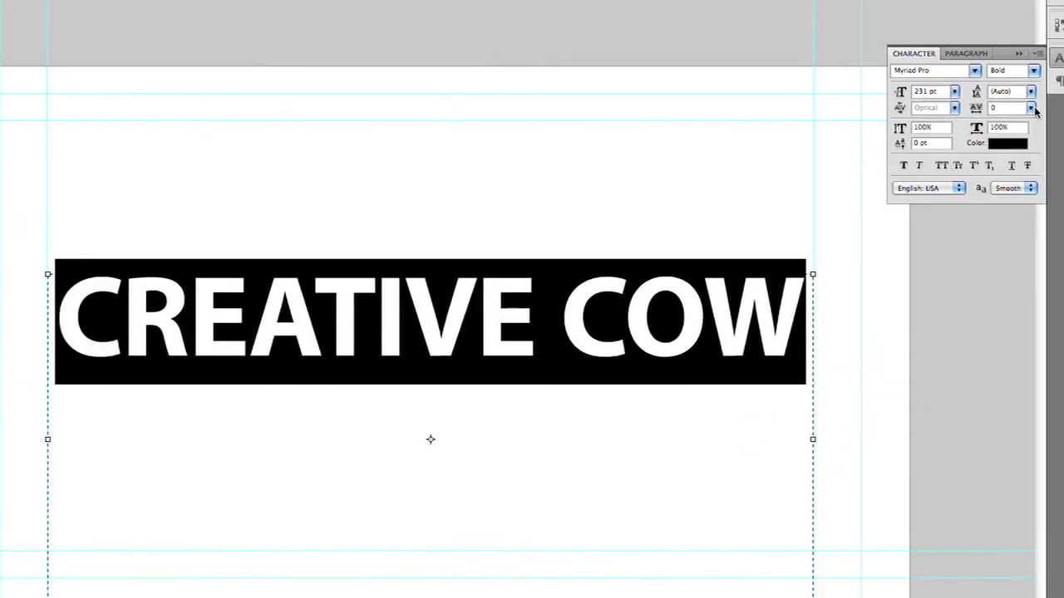
click(1030, 109)
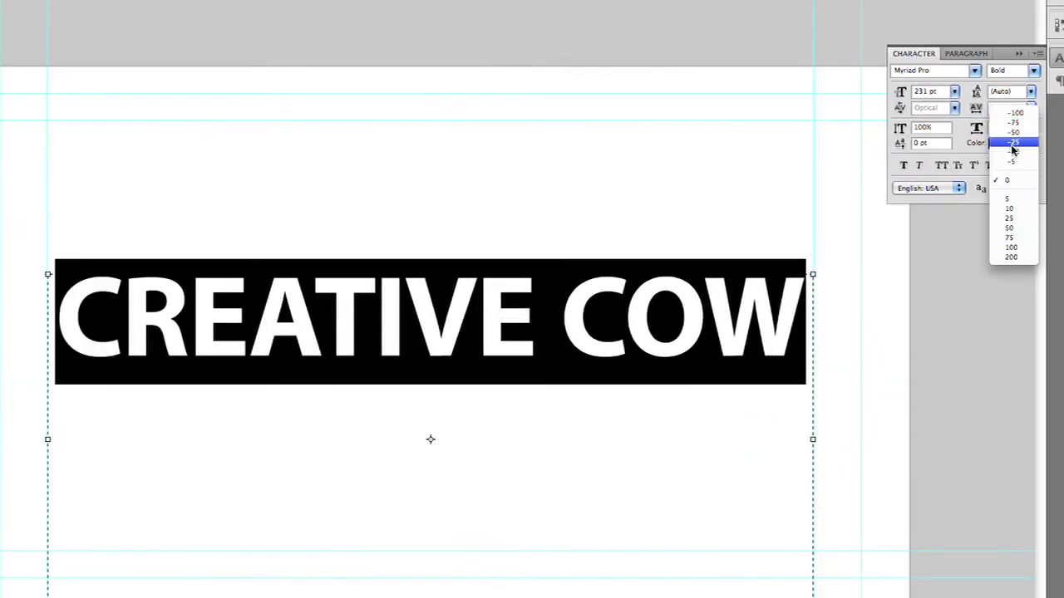
click(1009, 218)
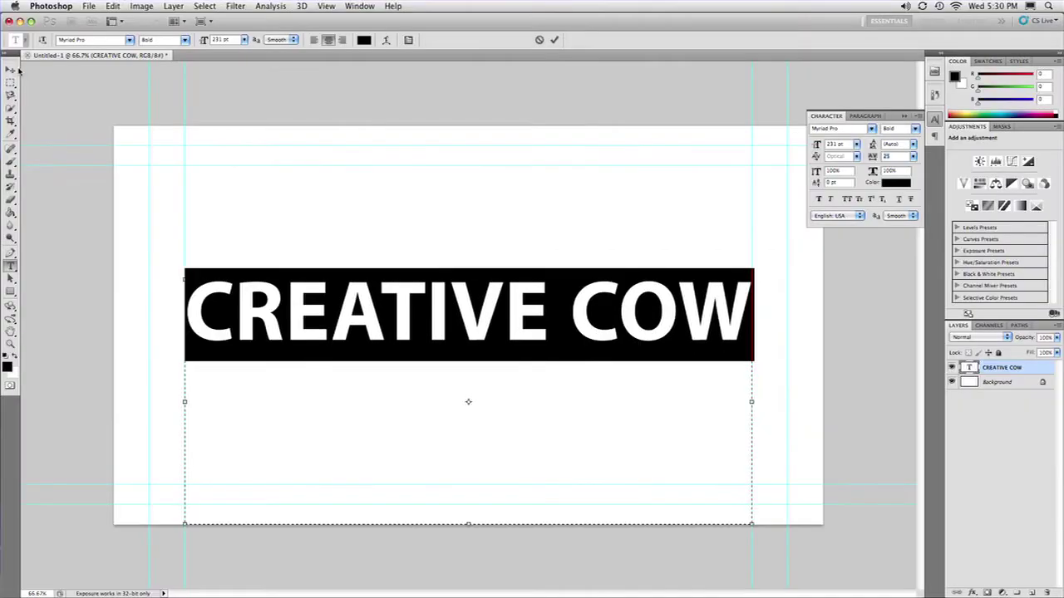
click(16, 69)
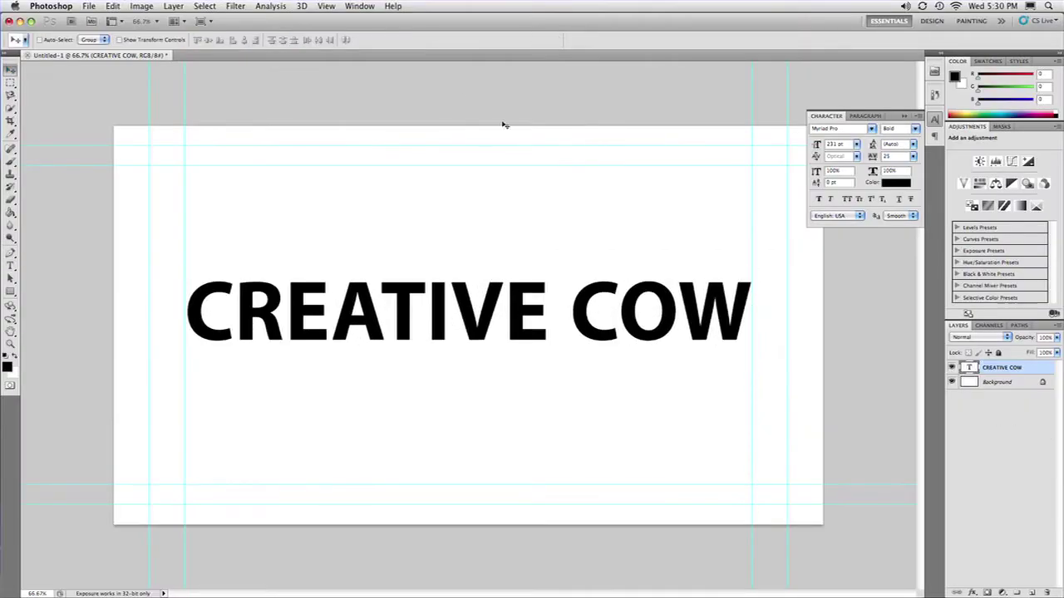
- Choose 3D > Repoussé > Text Layer, then decline rasterizing so the text stays editable
click(301, 6)
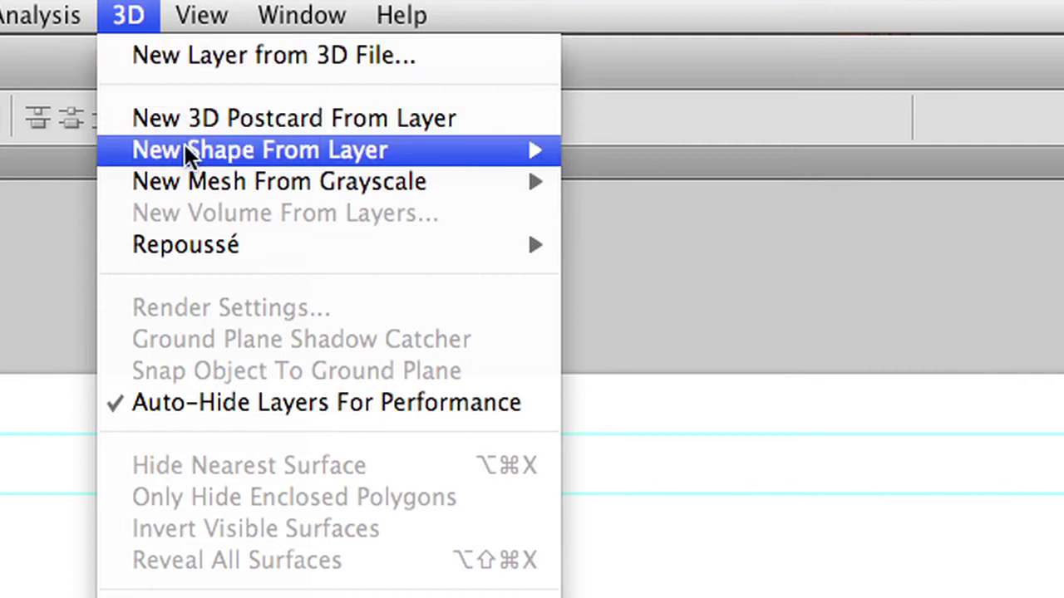
mouse_move(186, 247)
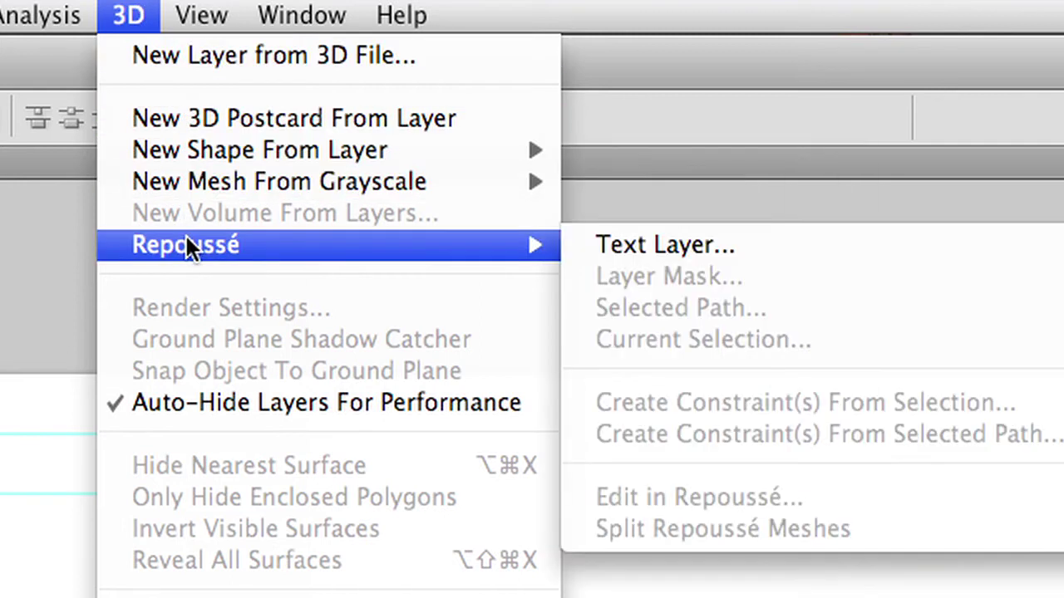
click(623, 244)
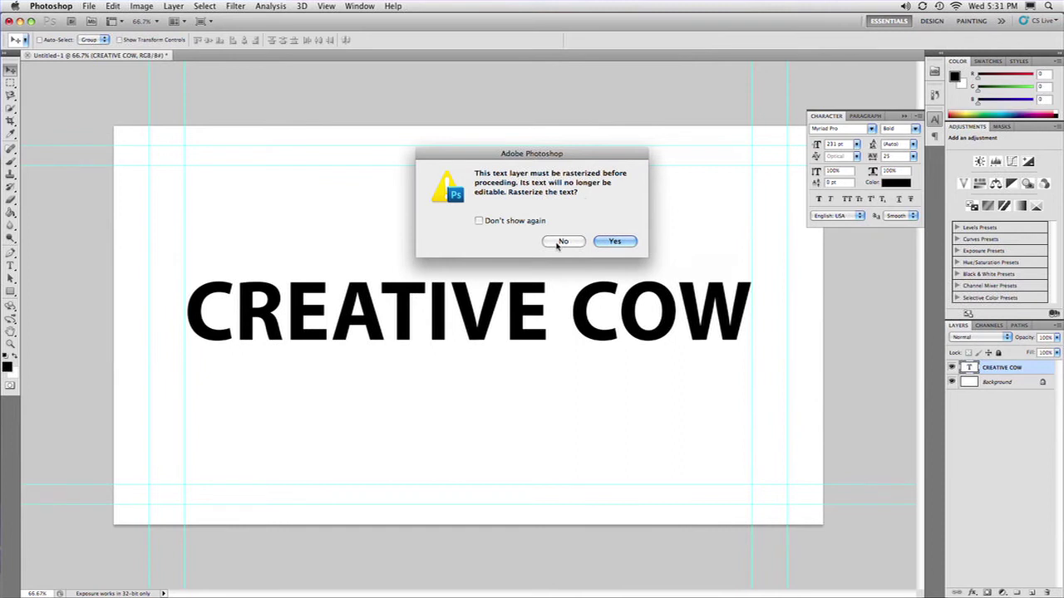
click(562, 242)
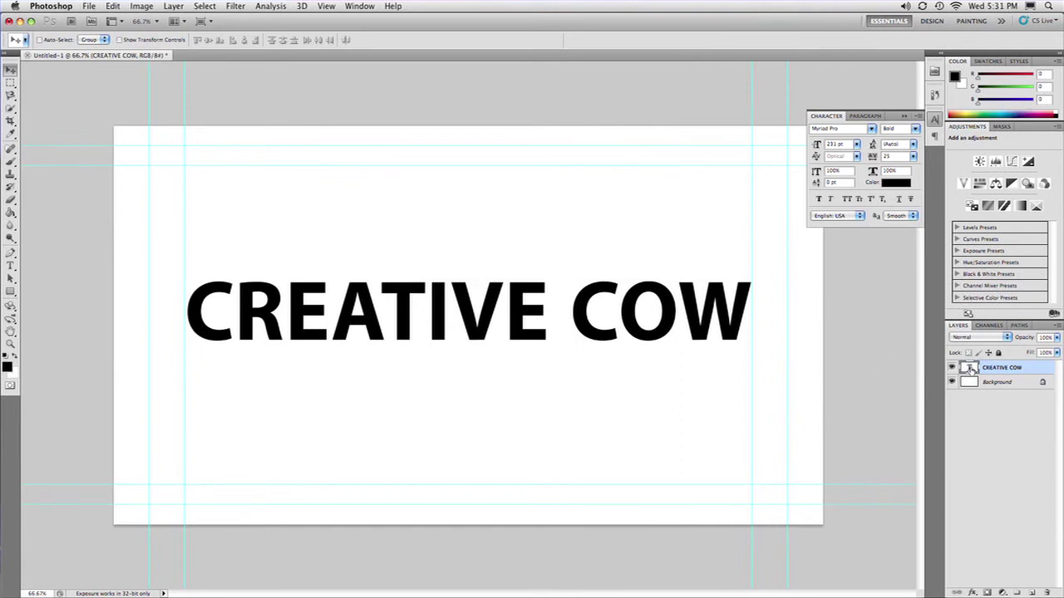
- Recolour the CREATIVE COW text dark red and commit the edit
double_click(969, 369)
click(363, 40)
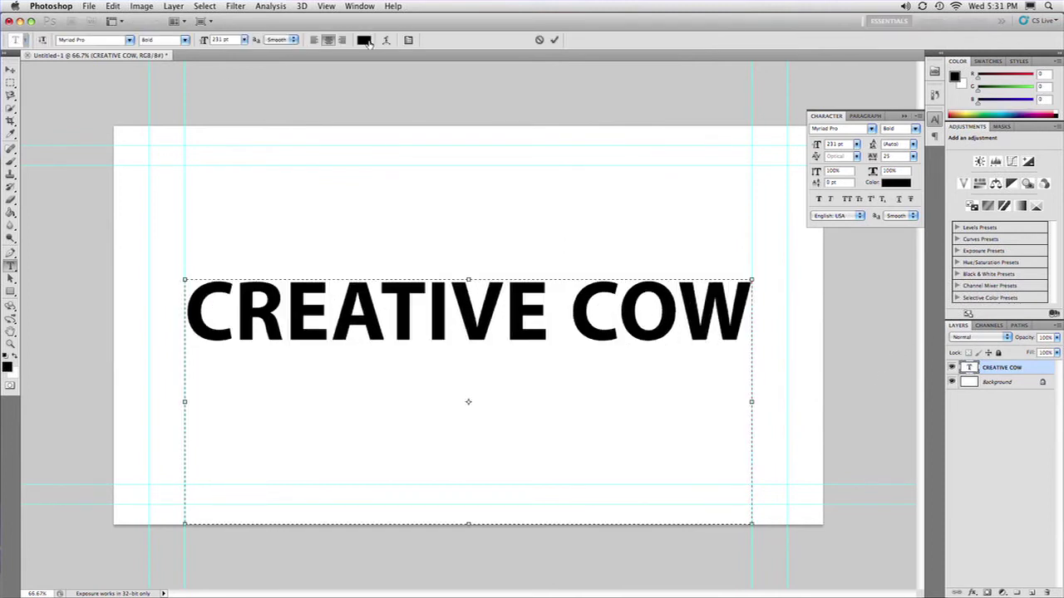
mouse_move(541, 331)
mouse_down()
mouse_move(568, 330)
mouse_move(570, 295)
mouse_up()
click(698, 257)
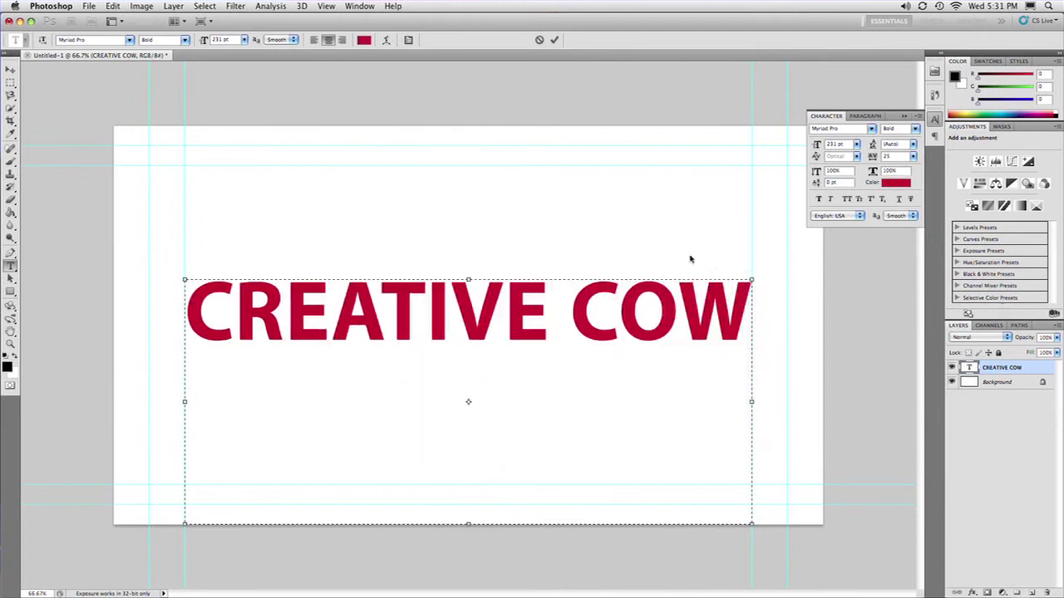
key(super+Return)
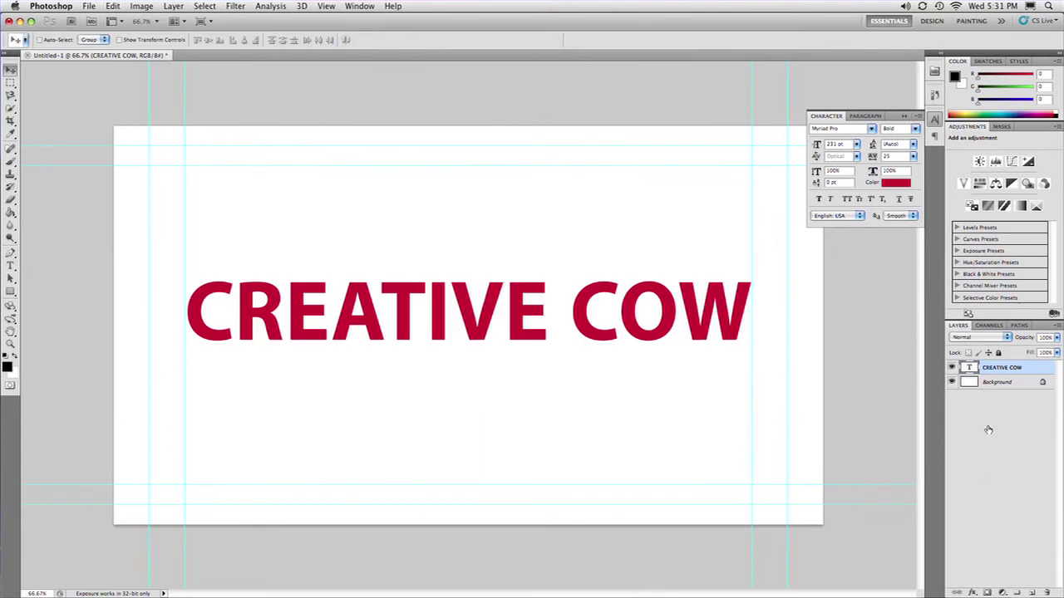
click(306, 6)
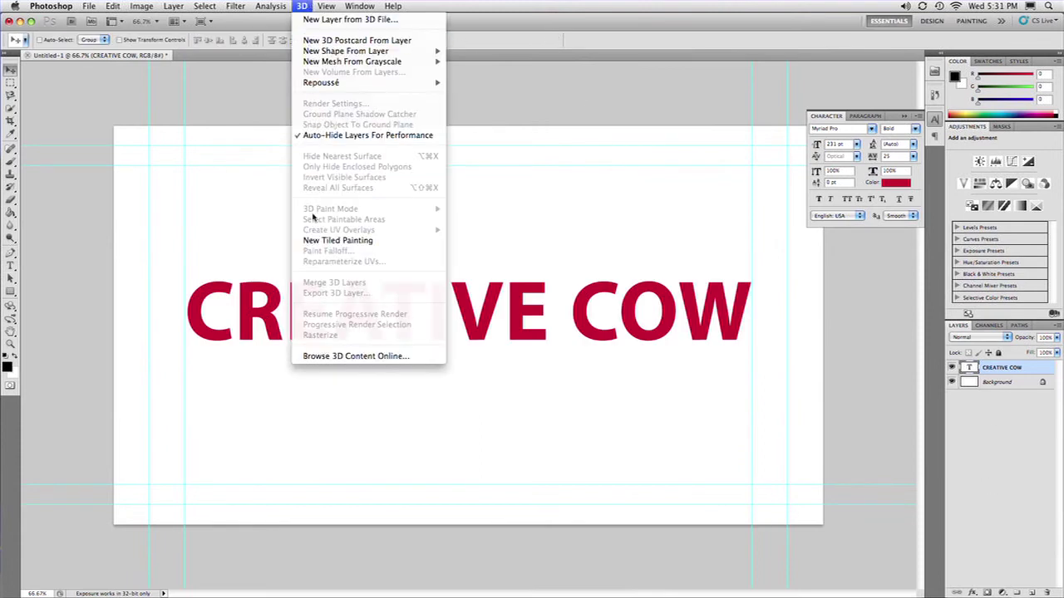
- Start a Repoussé extrusion of the text layer, accept rasterizing, and move the dialog aside
mouse_move(339, 83)
click(465, 82)
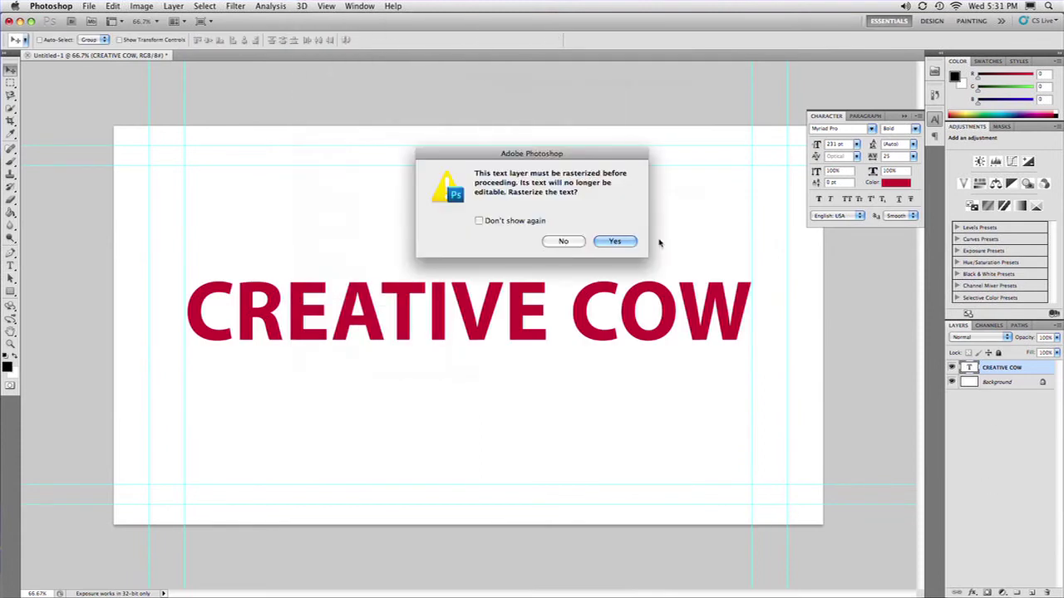
click(615, 241)
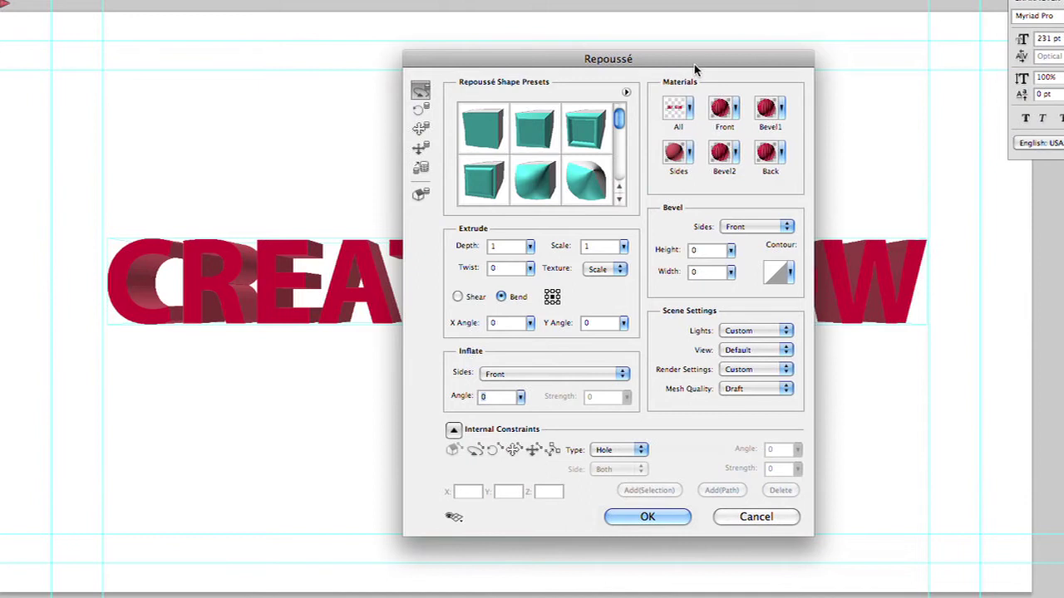
drag(694, 62, 935, 59)
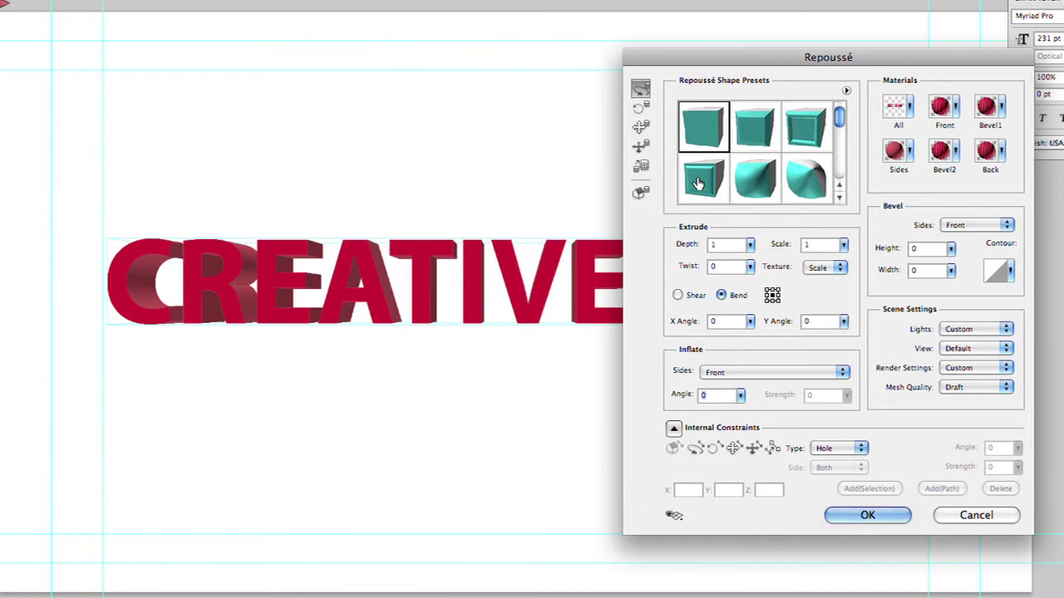
- Apply the fourth Repoussé shape preset (depth 3, bevel 12.38 by 60) and choose a new bevel contour
click(698, 184)
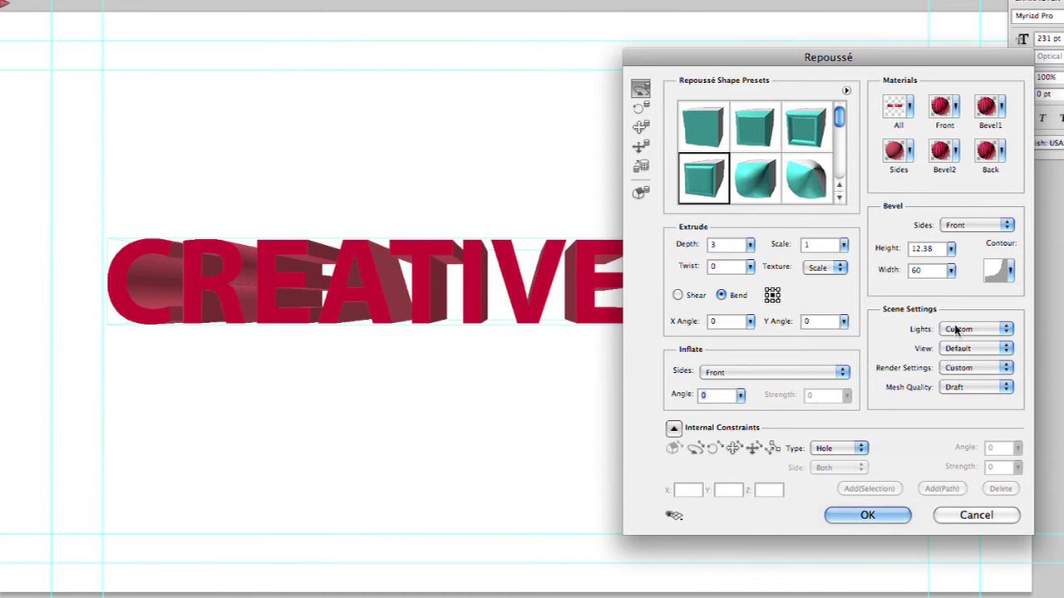
click(1010, 270)
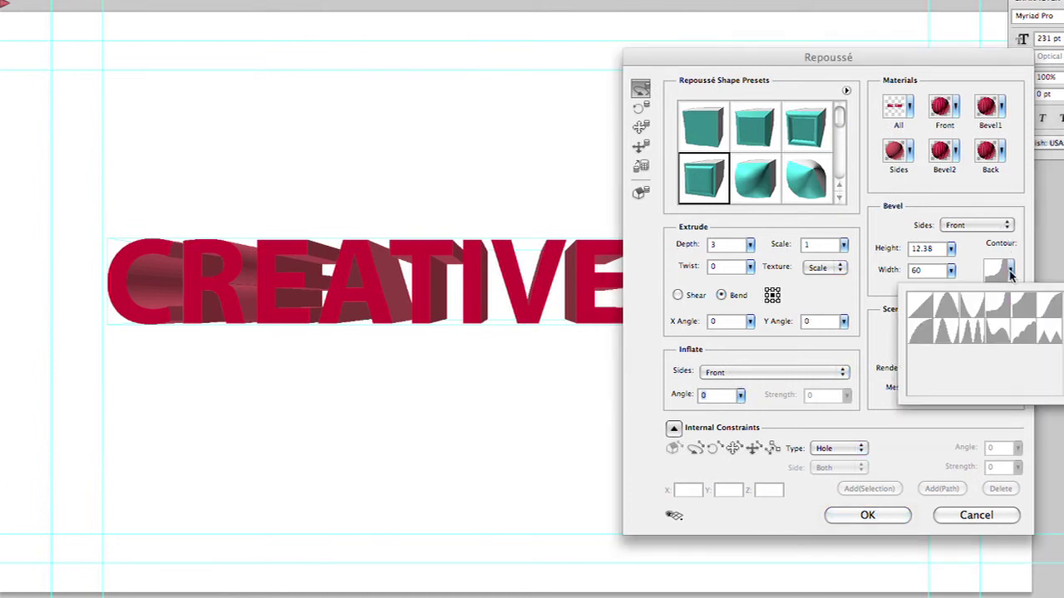
click(912, 339)
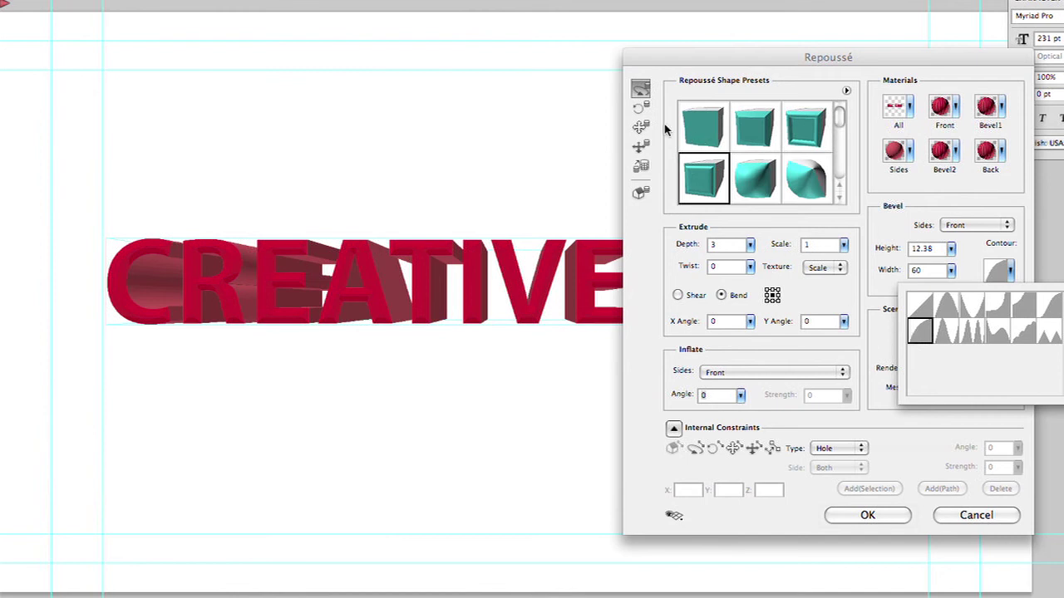
click(891, 425)
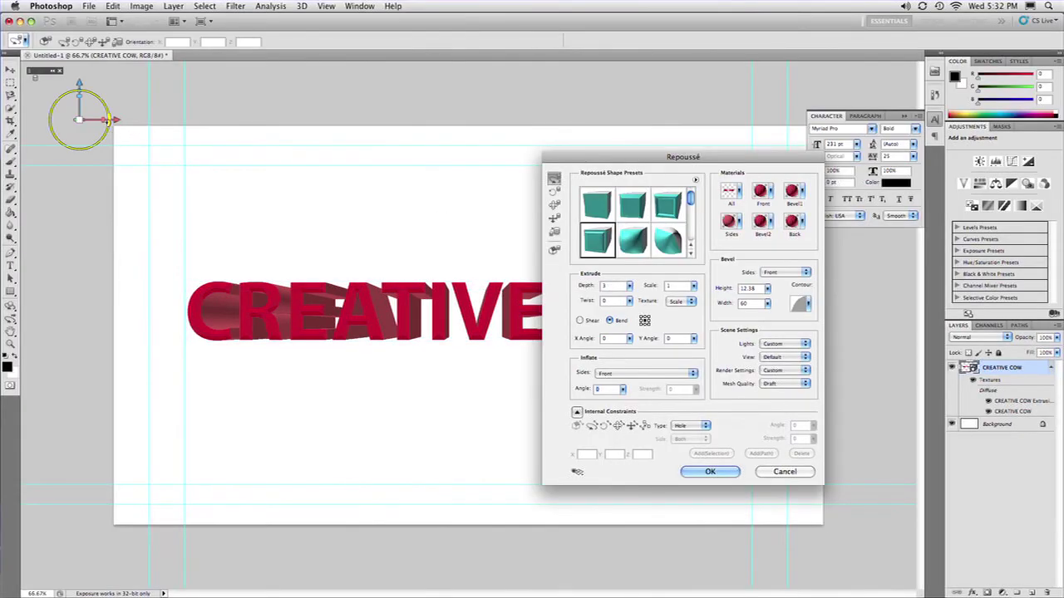
- Rotate and tilt the red 3D lettering into perspective, then apply the Repoussé settings
mouse_move(109, 122)
mouse_down()
mouse_move(79, 113)
mouse_move(78, 97)
mouse_move(78, 106)
mouse_up()
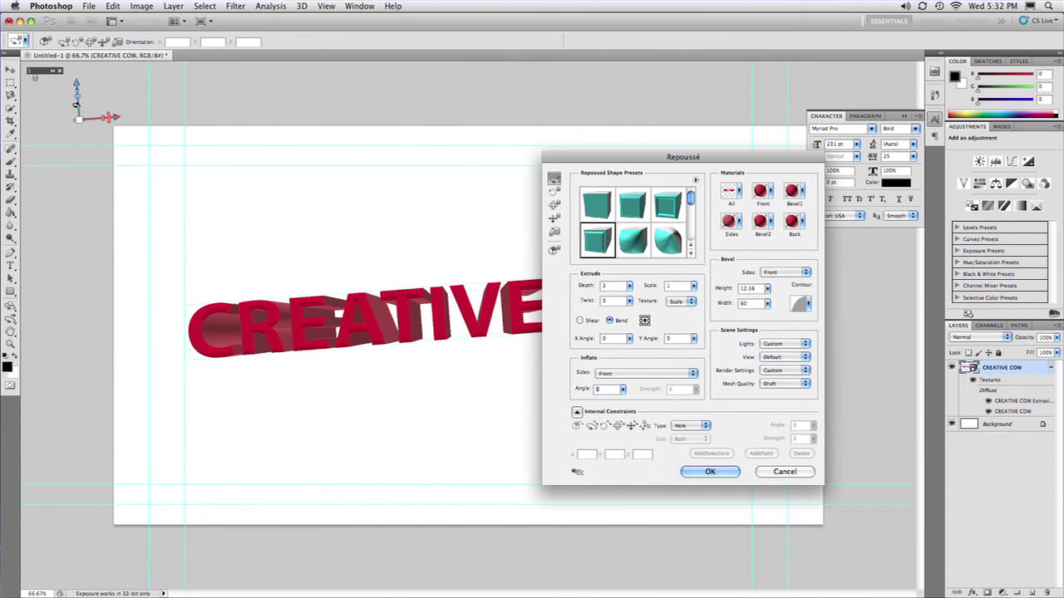
drag(77, 91, 79, 105)
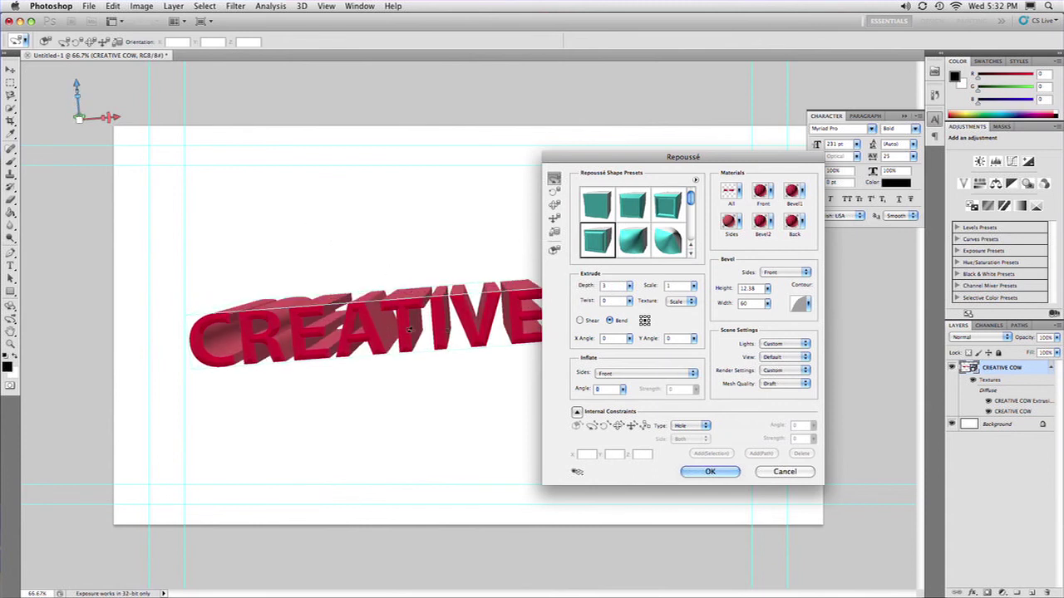
click(721, 473)
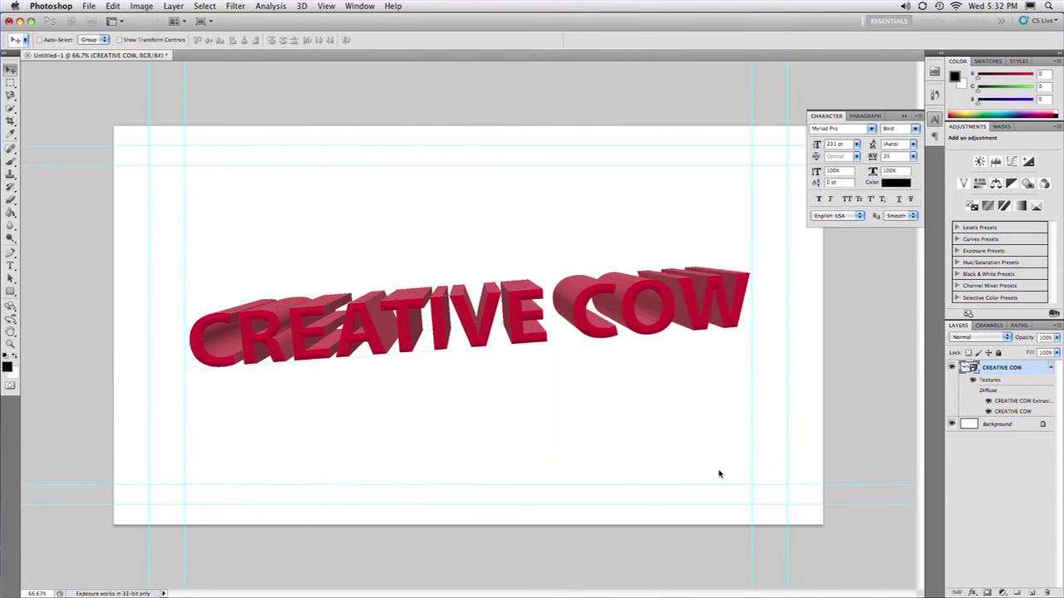